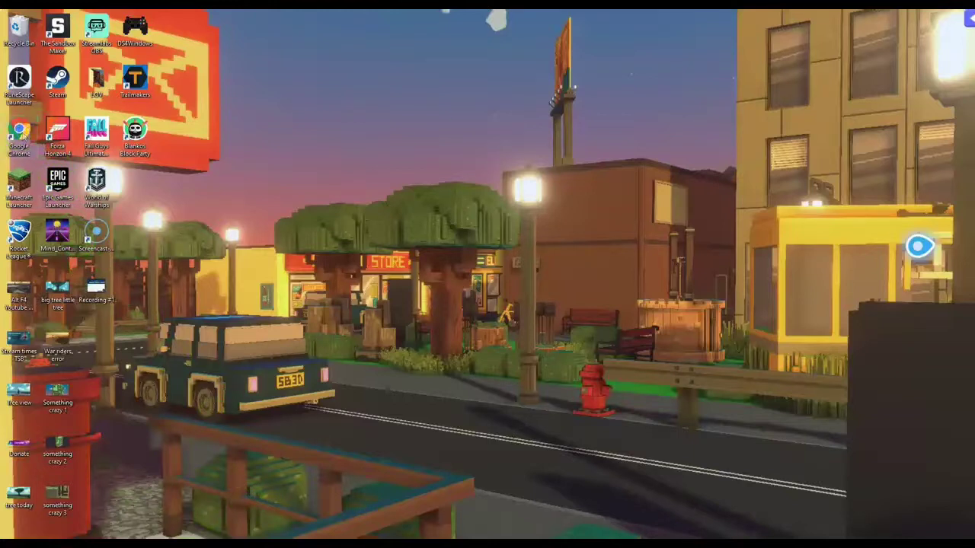
# - Launch Chrome, search Google for 'the sandbox' and open the sandbox.game home page
pyautogui.doubleClick(19, 135)
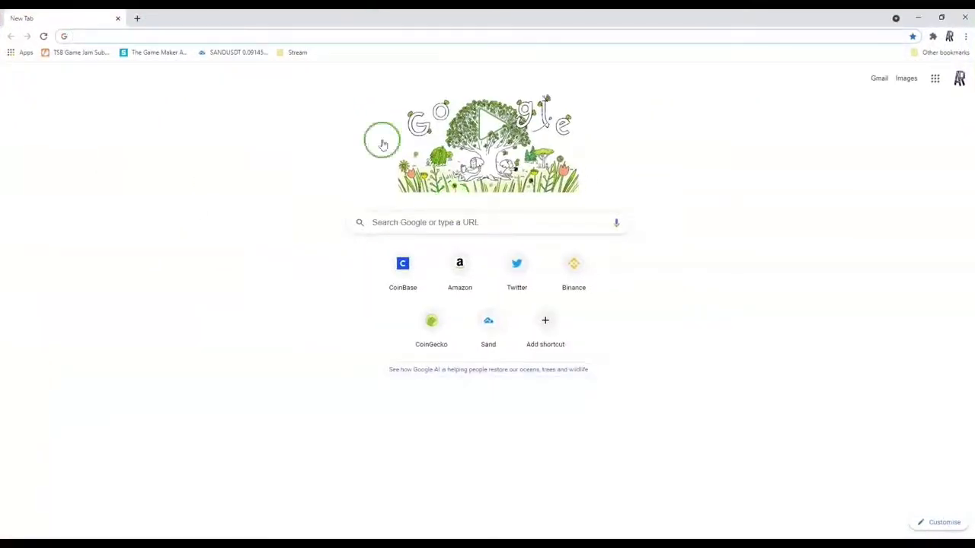
pyautogui.click(204, 37)
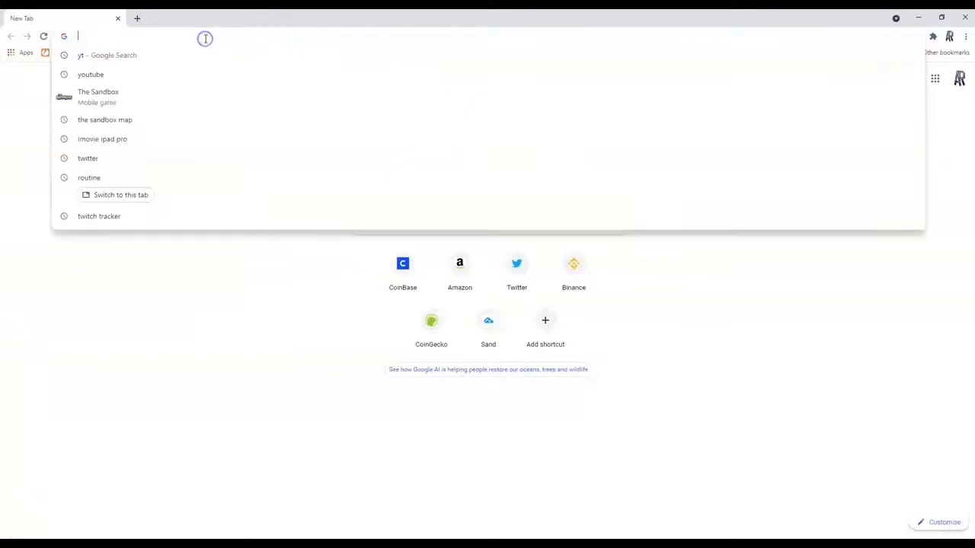
pyautogui.write('the sand')
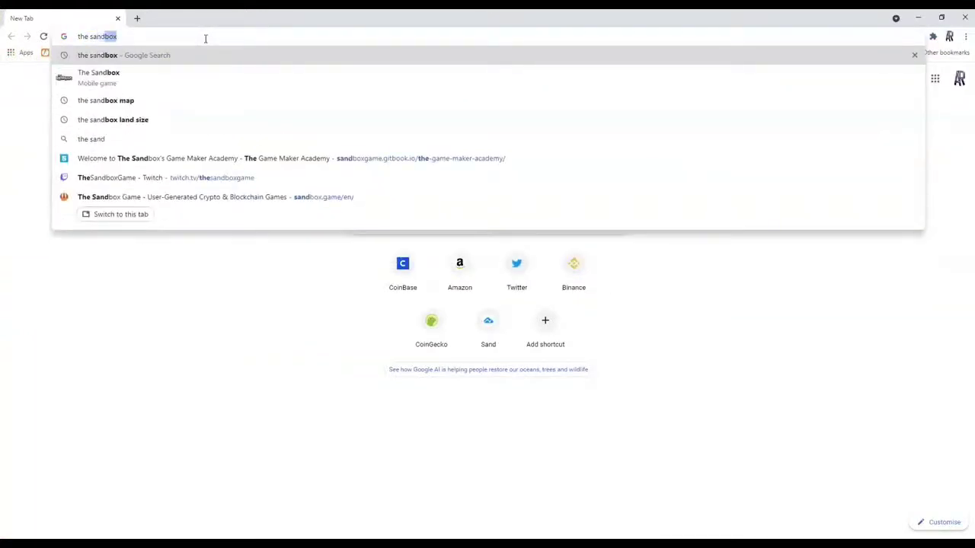
pyautogui.write('box')
pyautogui.press('Return')
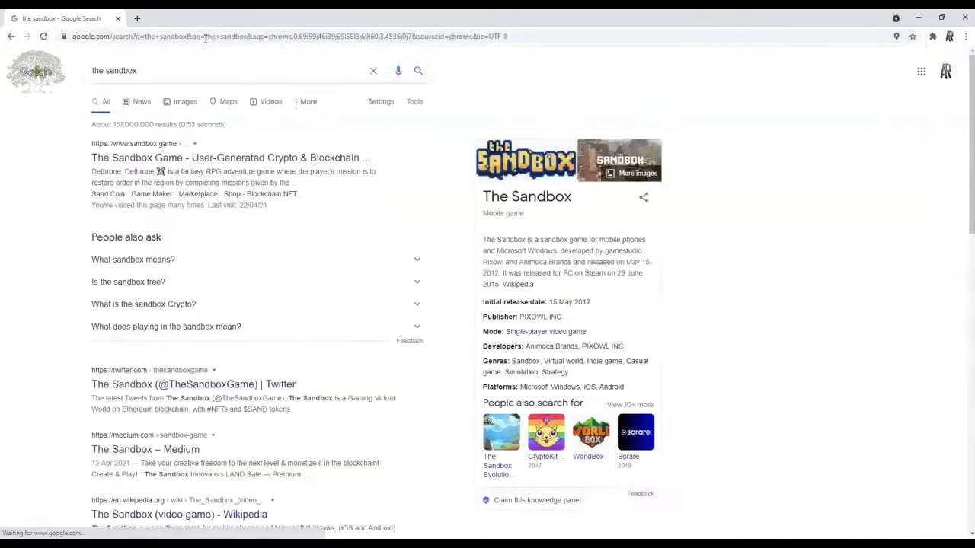
pyautogui.click(239, 158)
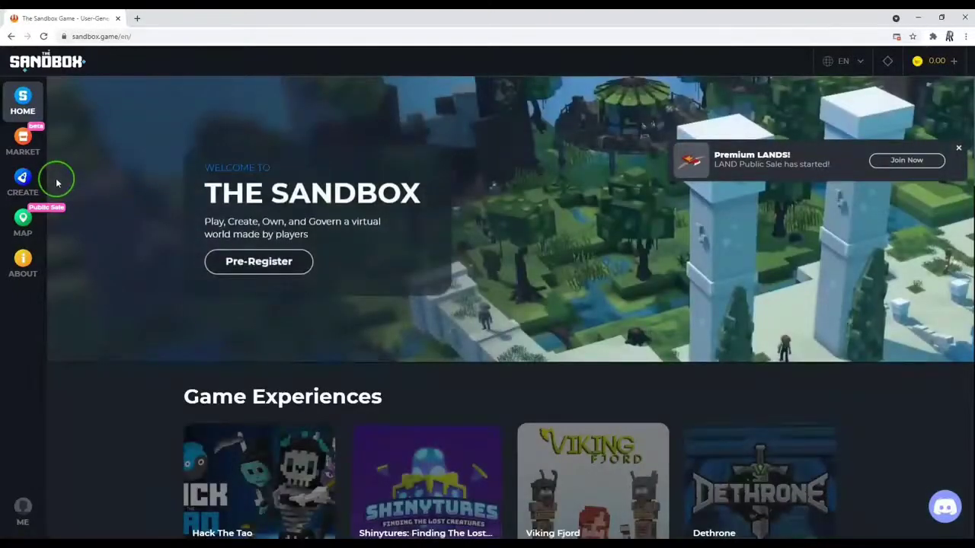
# - Start downloading the Windows version of the Game Maker from the CREATE page
pyautogui.click(32, 186)
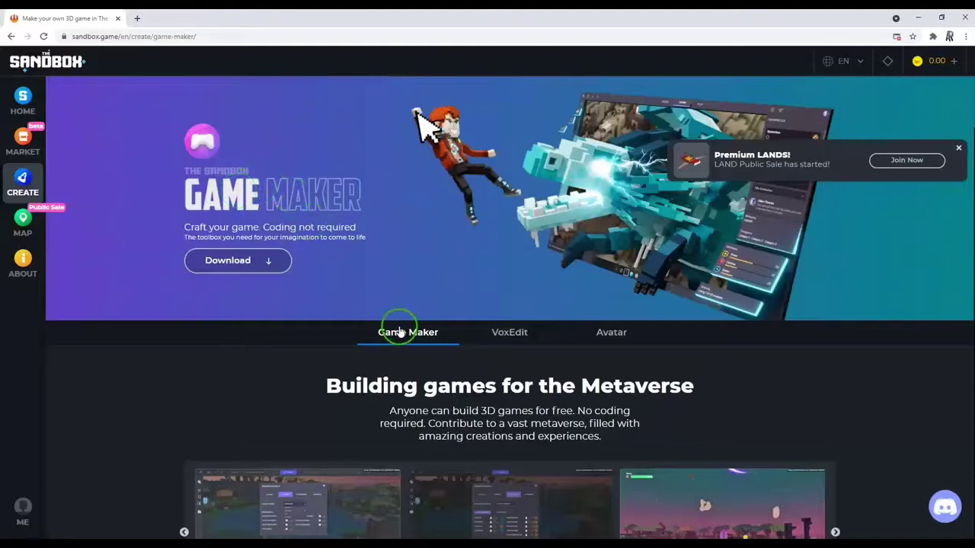
pyautogui.click(242, 260)
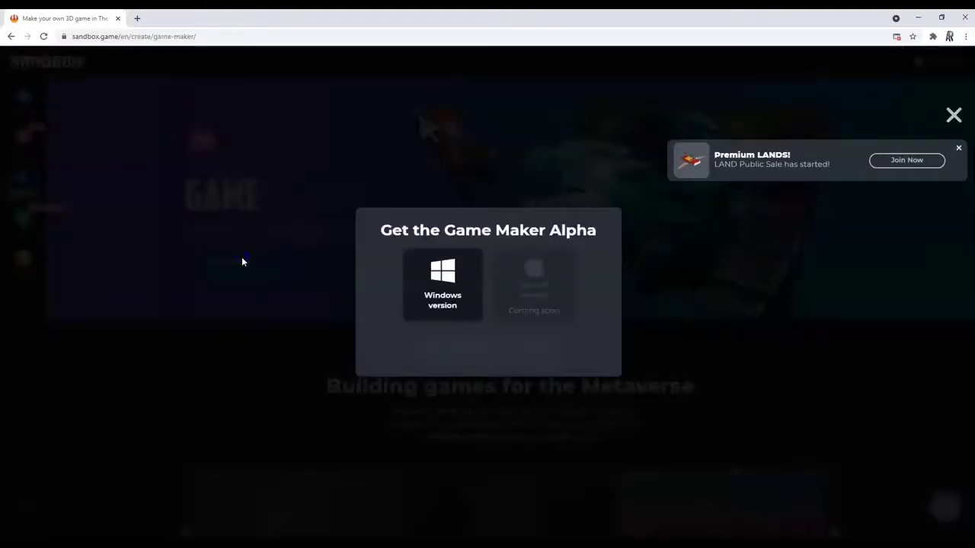
pyautogui.click(435, 297)
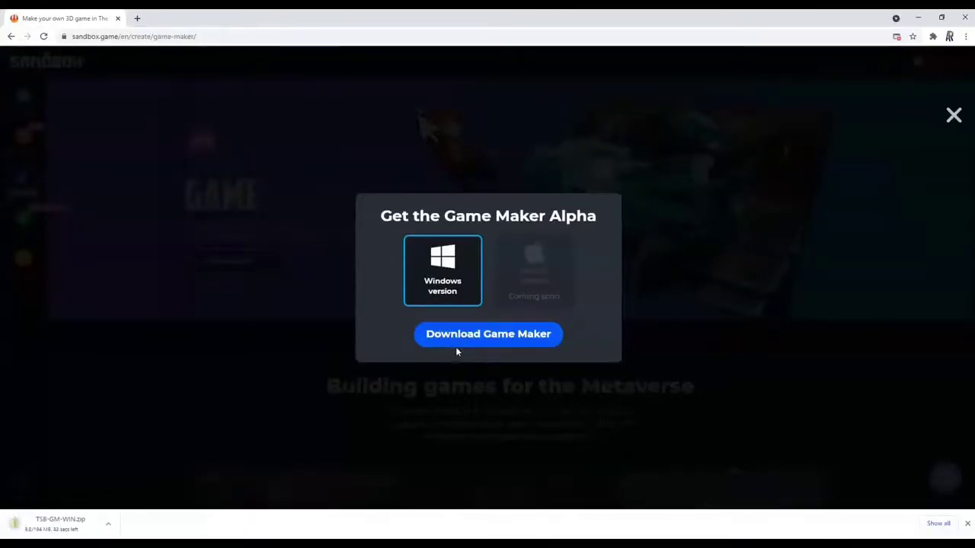
# - Set the TSB-GM-WIN.zip download to open automatically when it finishes
pyautogui.rightClick(76, 520)
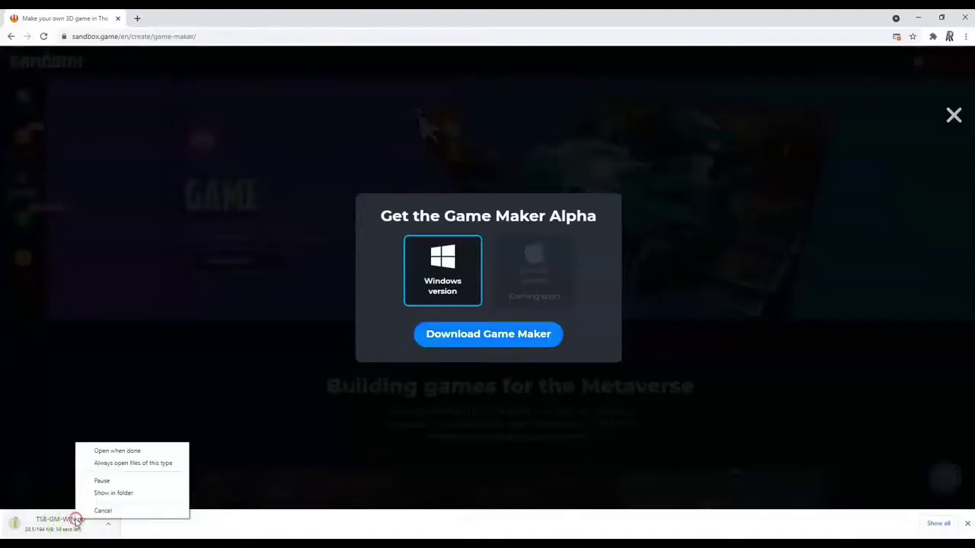
pyautogui.click(119, 455)
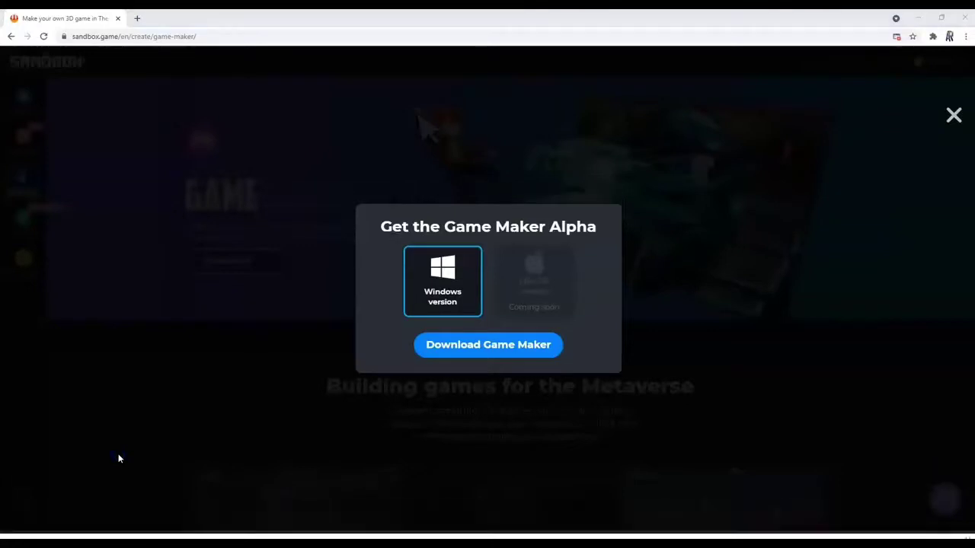
pyautogui.click(181, 457)
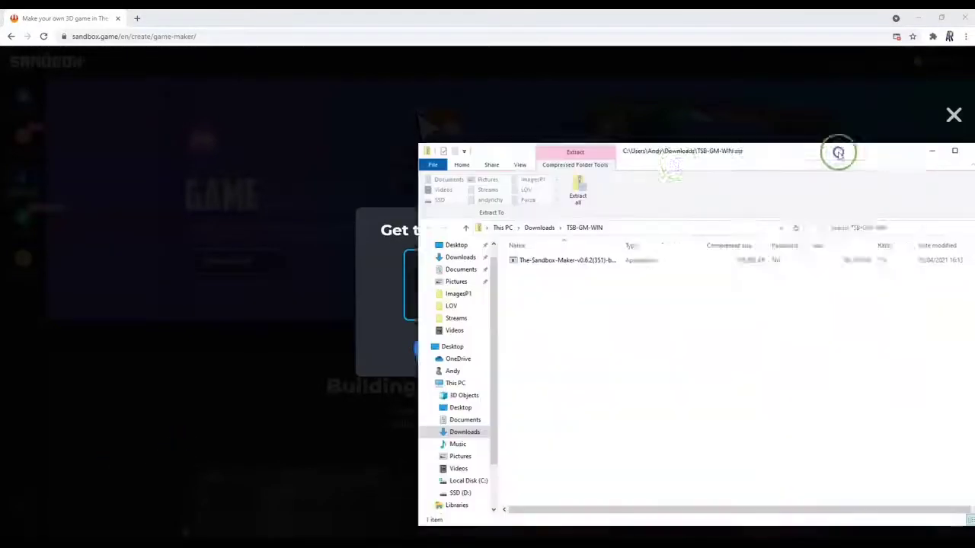
# - Extract all files of TSB-GM-WIN.zip into the TSB-GM-WIN folder
pyautogui.moveTo(837, 152); pyautogui.dragTo(629, 109)
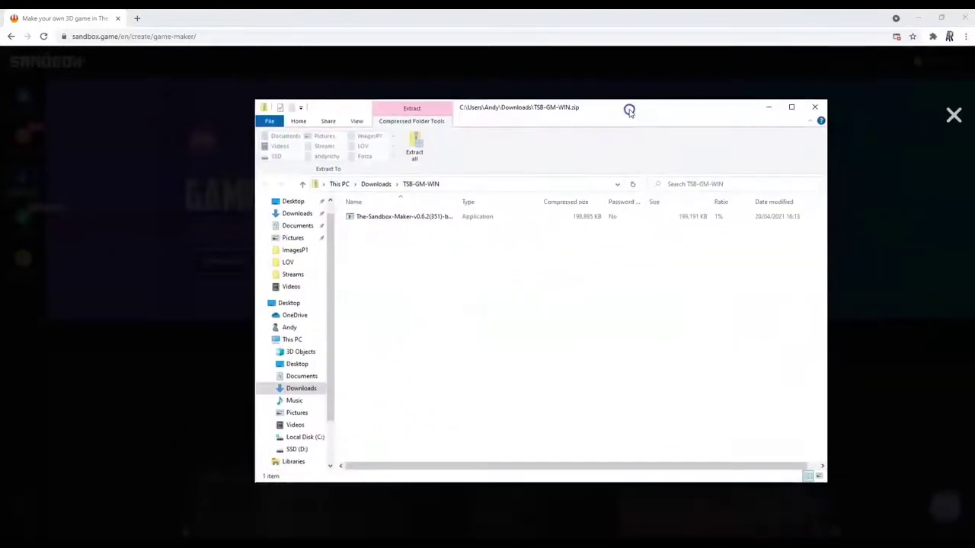
pyautogui.click(327, 278)
pyautogui.click(415, 253)
pyautogui.click(417, 146)
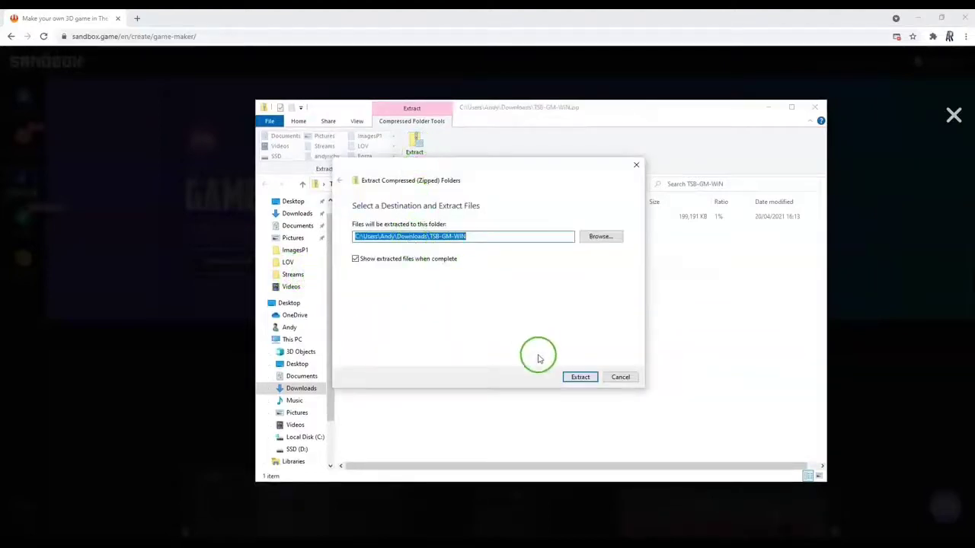
pyautogui.click(579, 378)
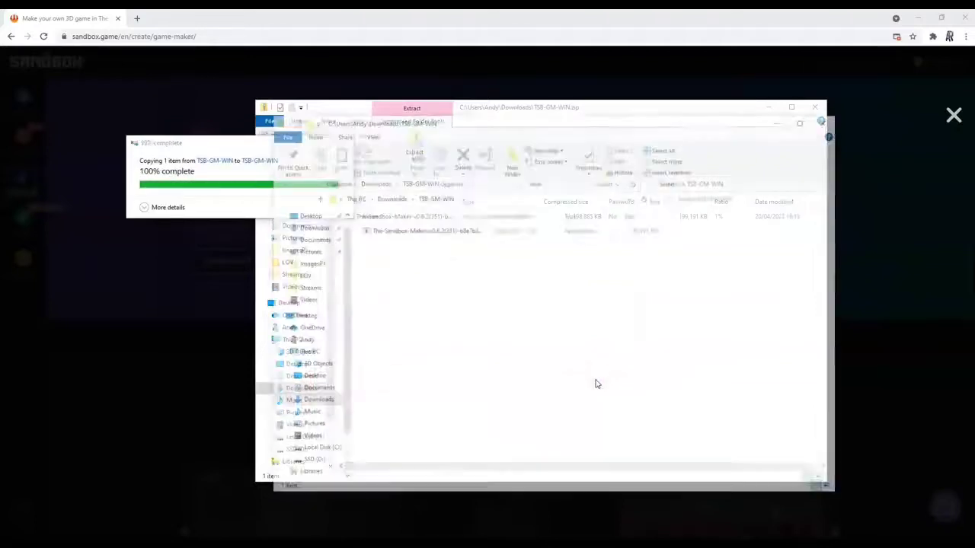
# - Run The Sandbox Maker installer as administrator
pyautogui.click(431, 230)
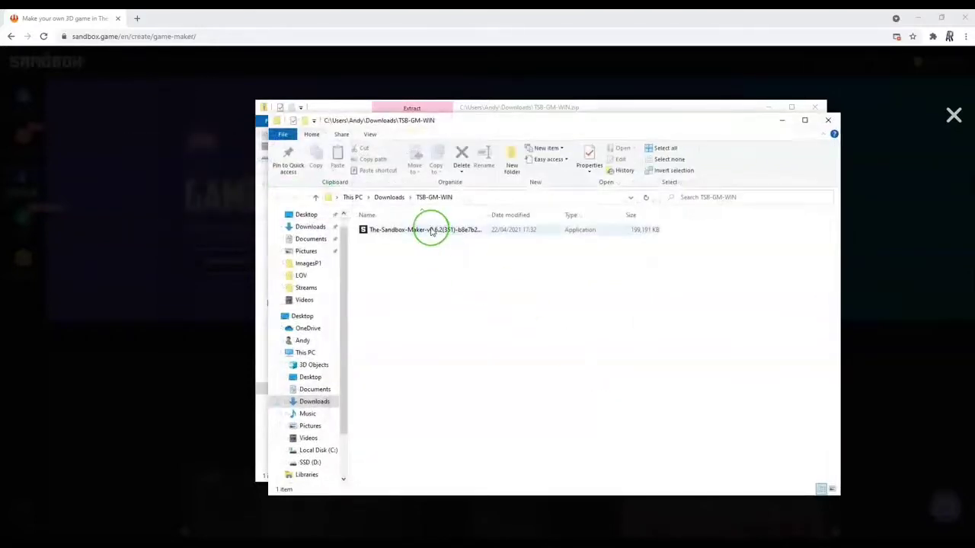
pyautogui.rightClick(432, 230)
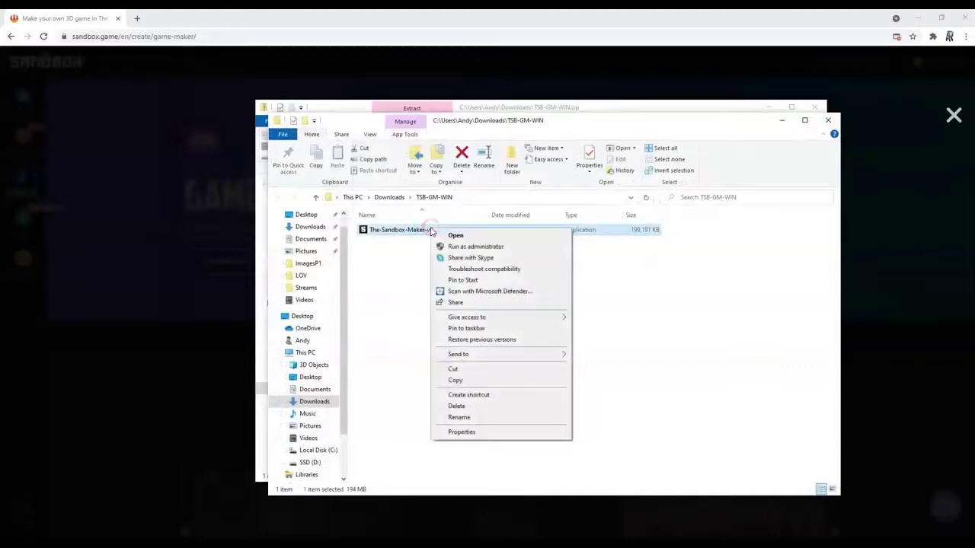
pyautogui.click(487, 248)
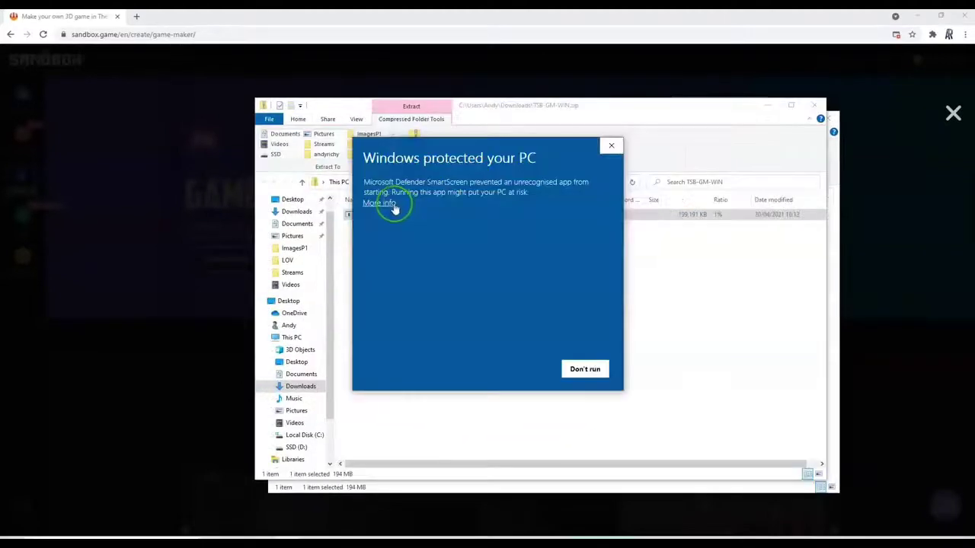
# - Use More info and Run anyway to let the unrecognised installer start
pyautogui.click(381, 203)
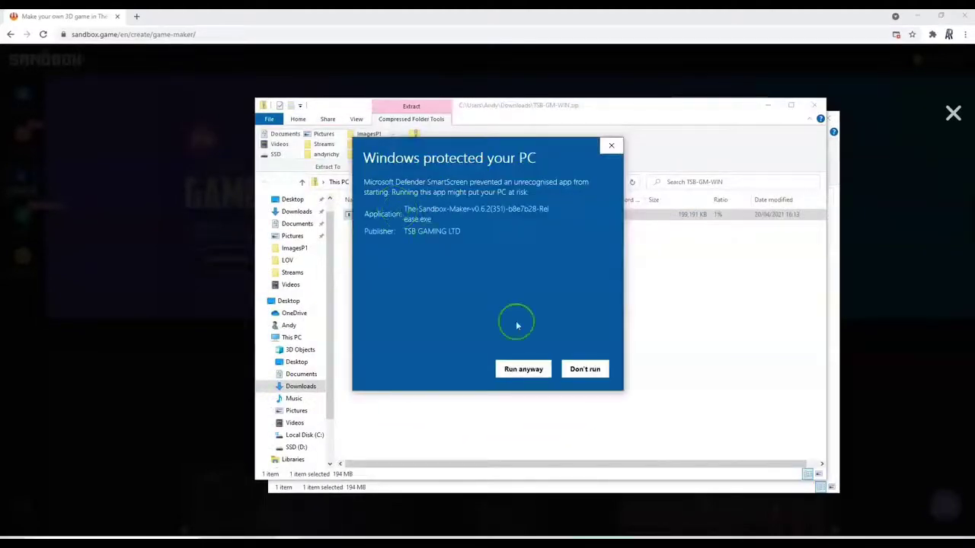
pyautogui.click(522, 370)
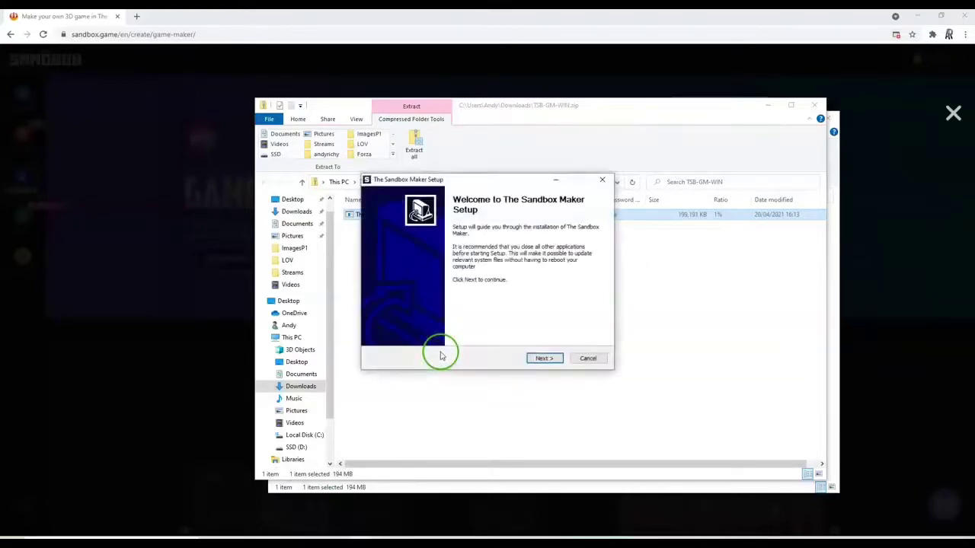
# - Install with the default location and Start Menu folder, then finish and launch The Sandbox Maker
pyautogui.click(543, 358)
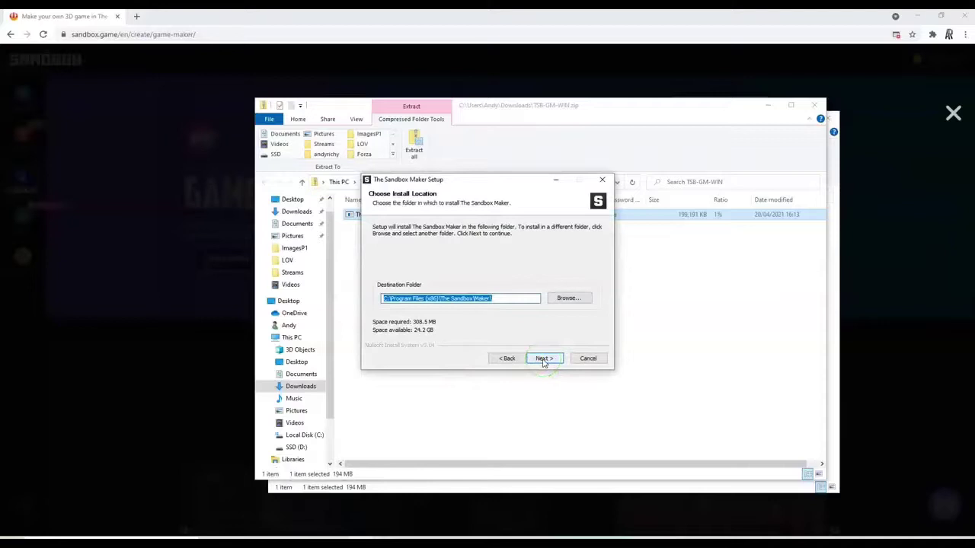
pyautogui.click(543, 359)
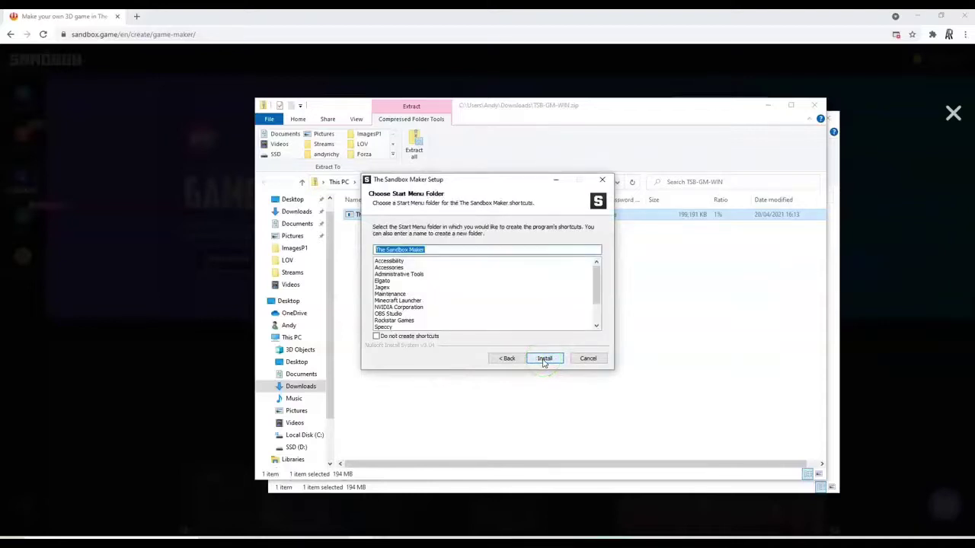
pyautogui.click(544, 359)
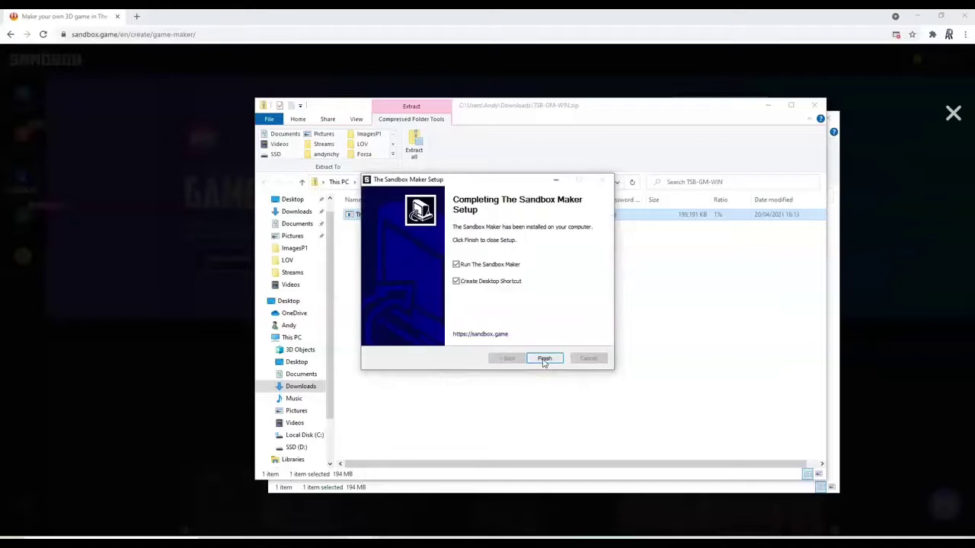
pyautogui.click(543, 359)
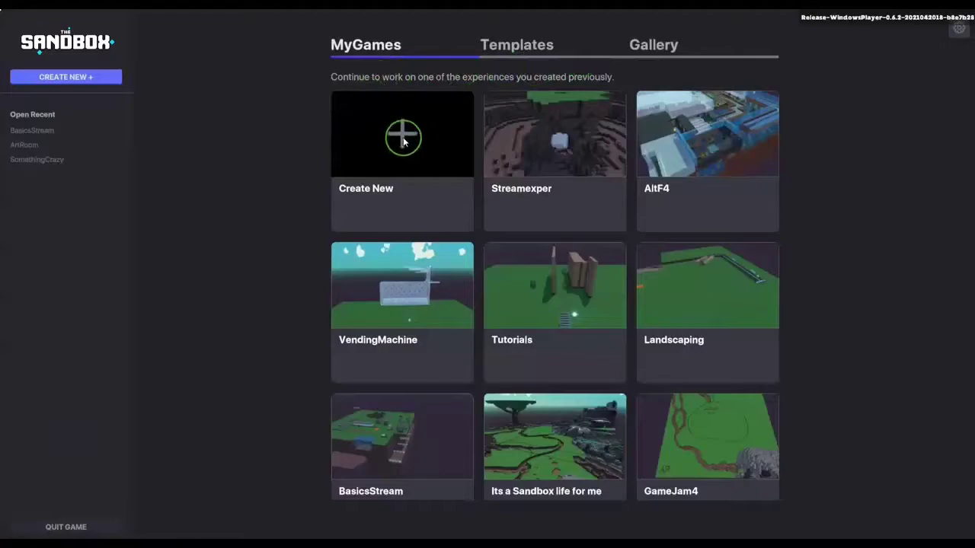
# - Choose the Create New tile on the MyGames tab
pyautogui.click(404, 142)
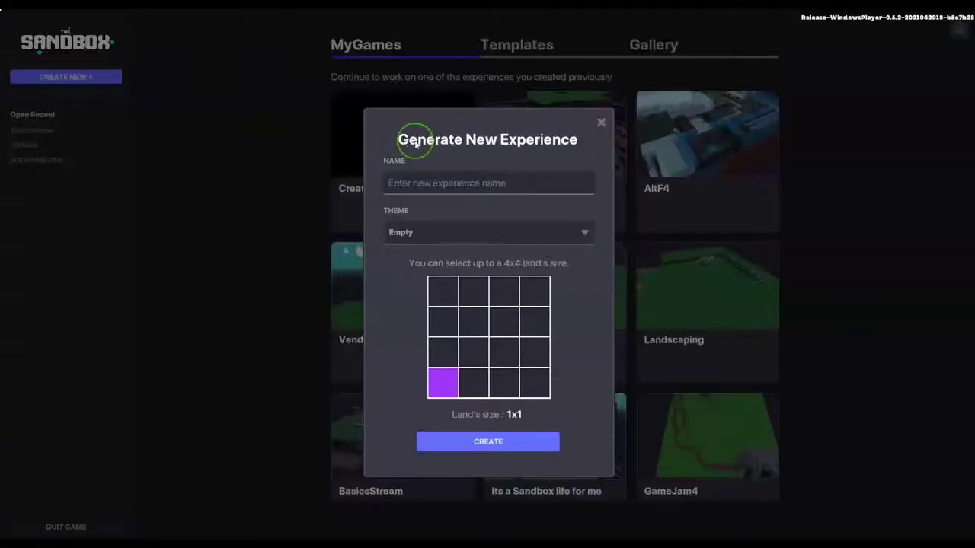
# - Name the experience 'Test' and choose the Jungle islands theme
pyautogui.click(510, 185)
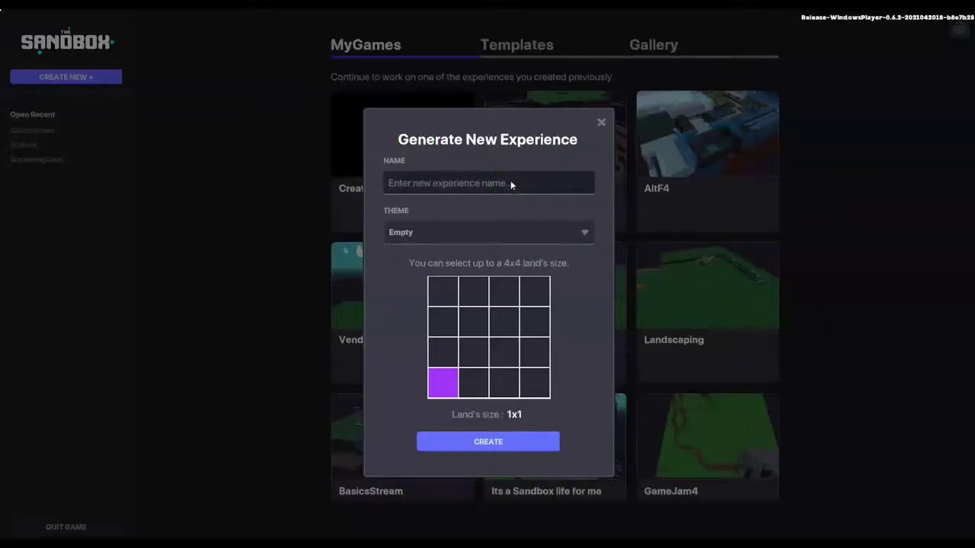
pyautogui.click(506, 186)
pyautogui.write('Test')
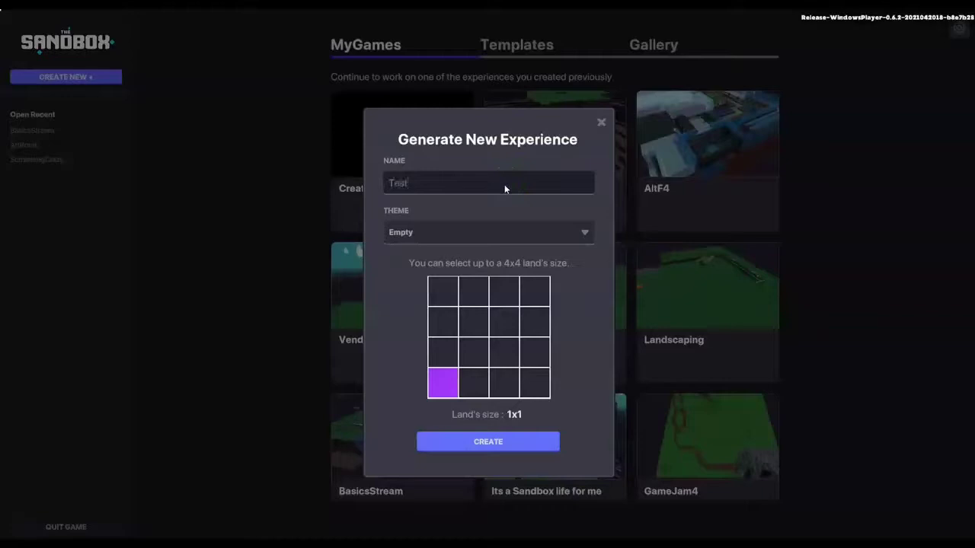
pyautogui.click(455, 244)
pyautogui.click(455, 239)
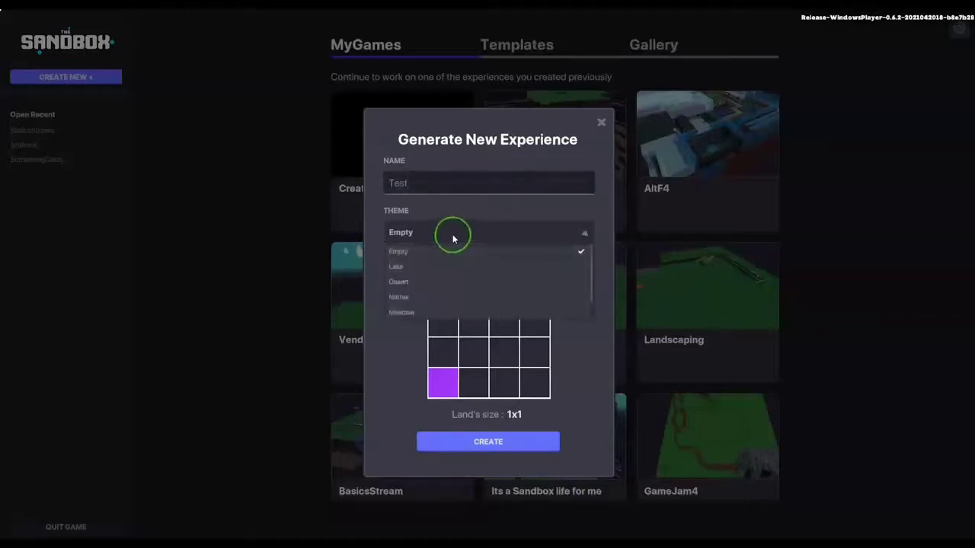
pyautogui.scroll(-2, 425, 310)
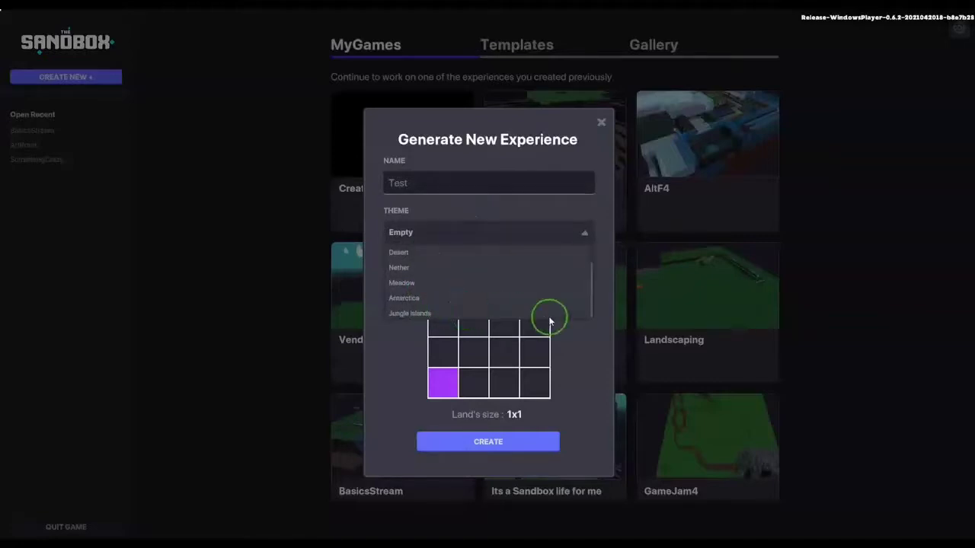
pyautogui.click(436, 313)
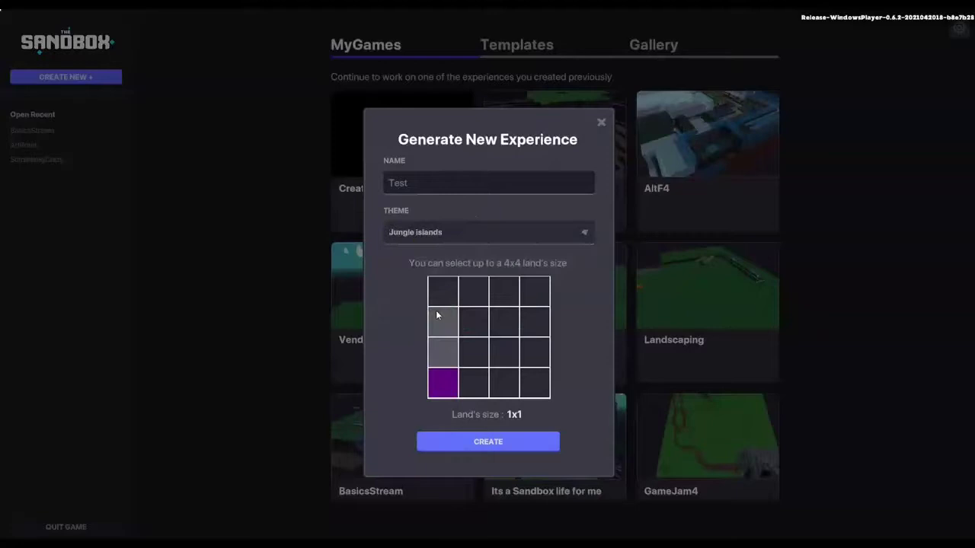
# - Try several land sizes, settle back on 1x1, and create the experience
pyautogui.click(442, 351)
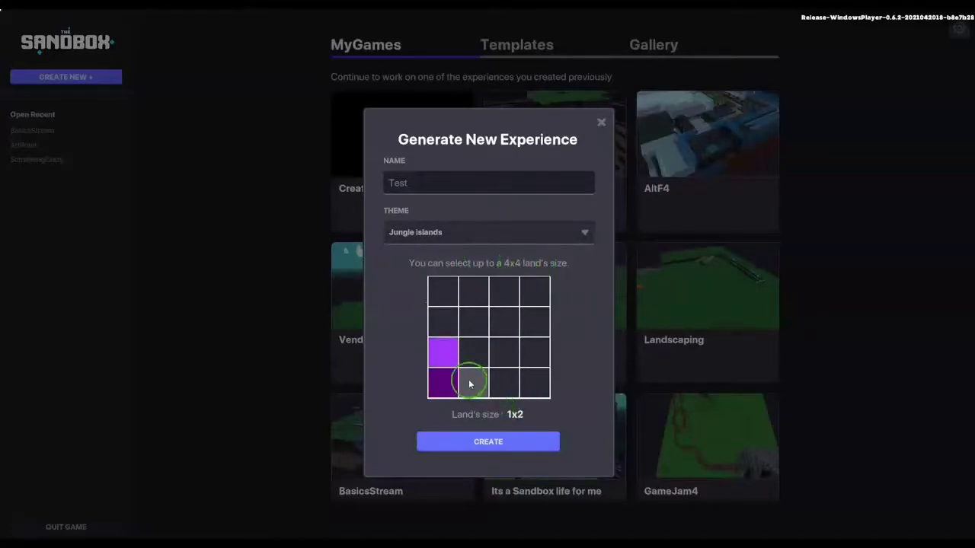
pyautogui.click(469, 385)
pyautogui.click(473, 351)
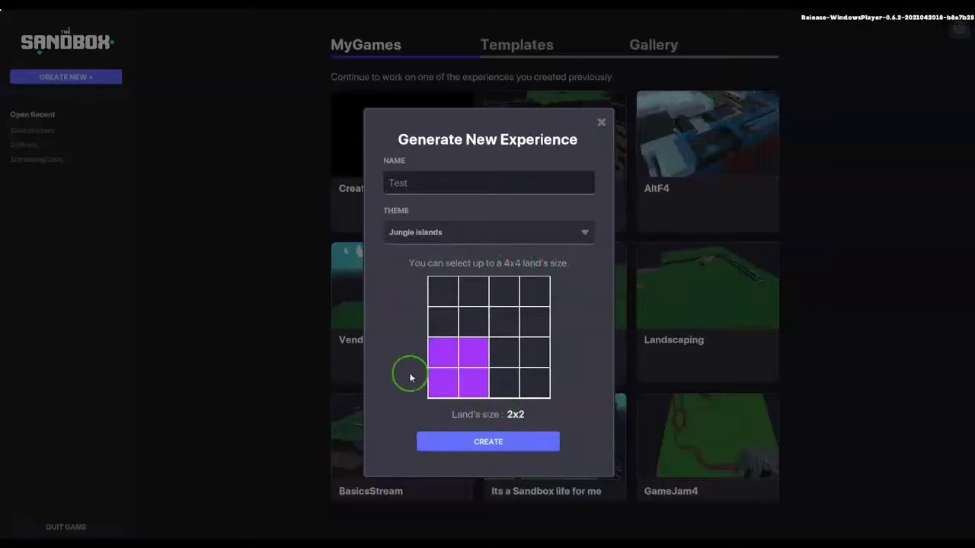
pyautogui.click(496, 327)
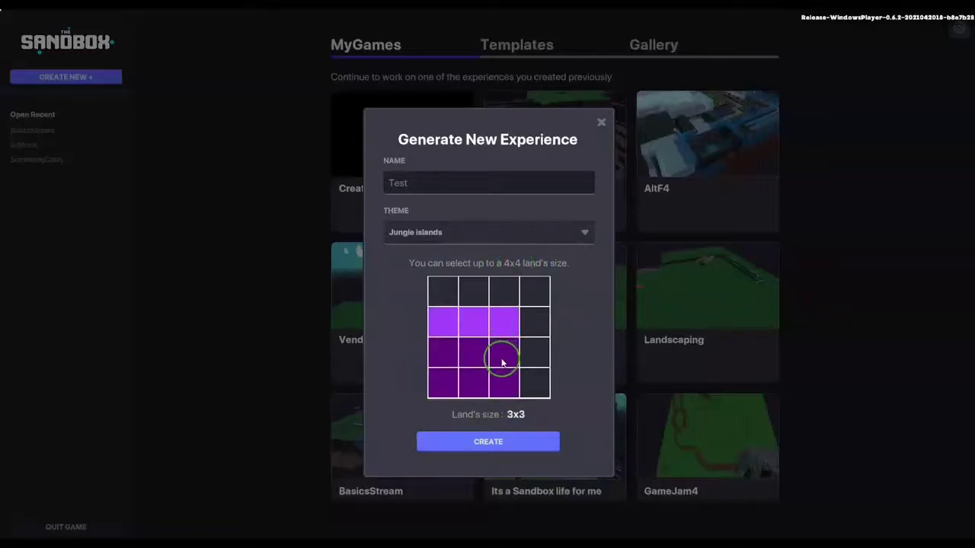
pyautogui.click(500, 358)
pyautogui.click(471, 347)
pyautogui.click(465, 323)
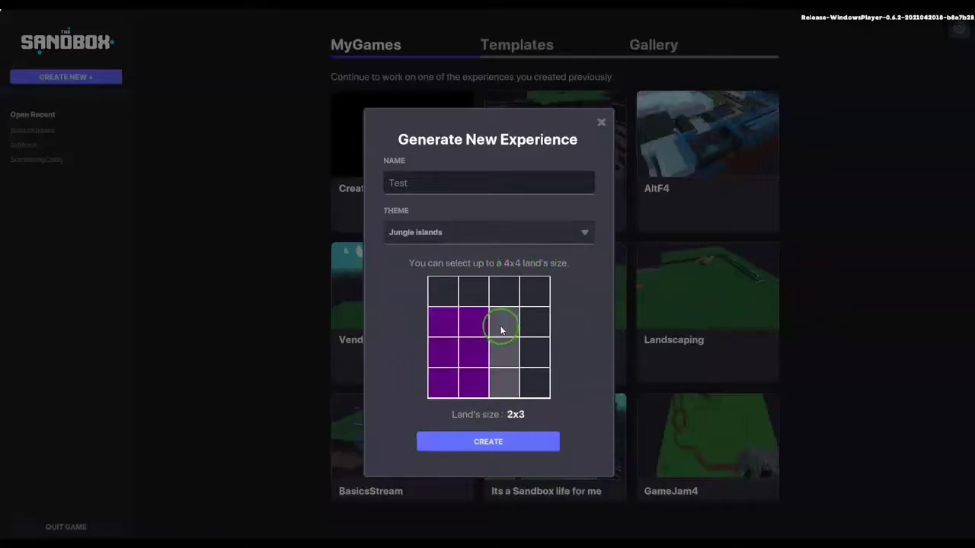
pyautogui.click(499, 331)
pyautogui.click(445, 382)
pyautogui.click(496, 445)
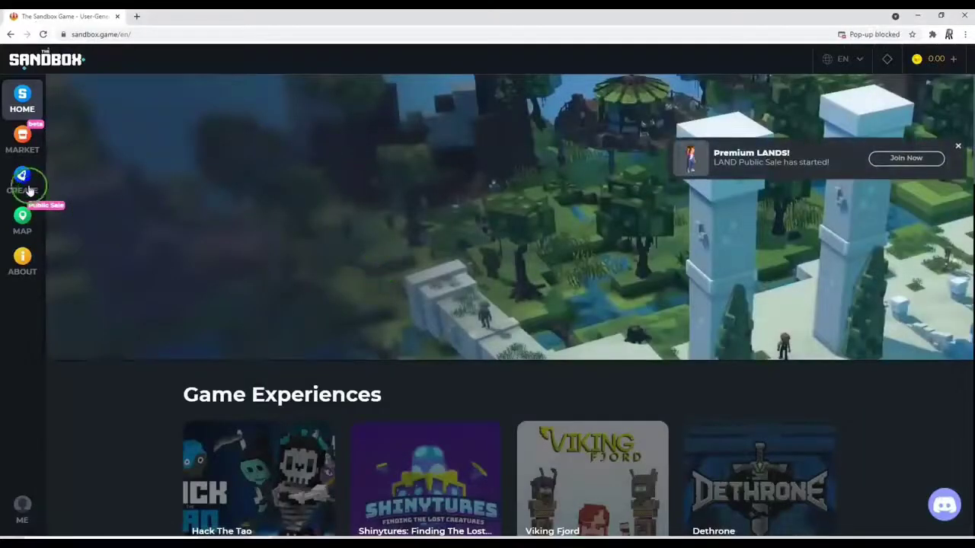
# - Back in Chrome, go to the Create section of The Sandbox website
pyautogui.click(23, 177)
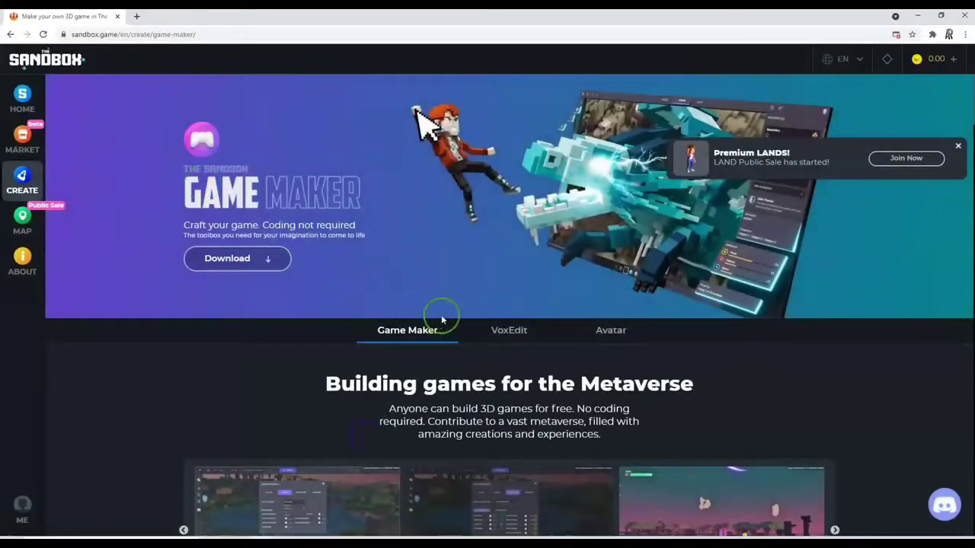
# - Download the Windows version of VoxEdit from the VoxEdit page as VoxEdit_WIN_latest.zip
pyautogui.click(508, 335)
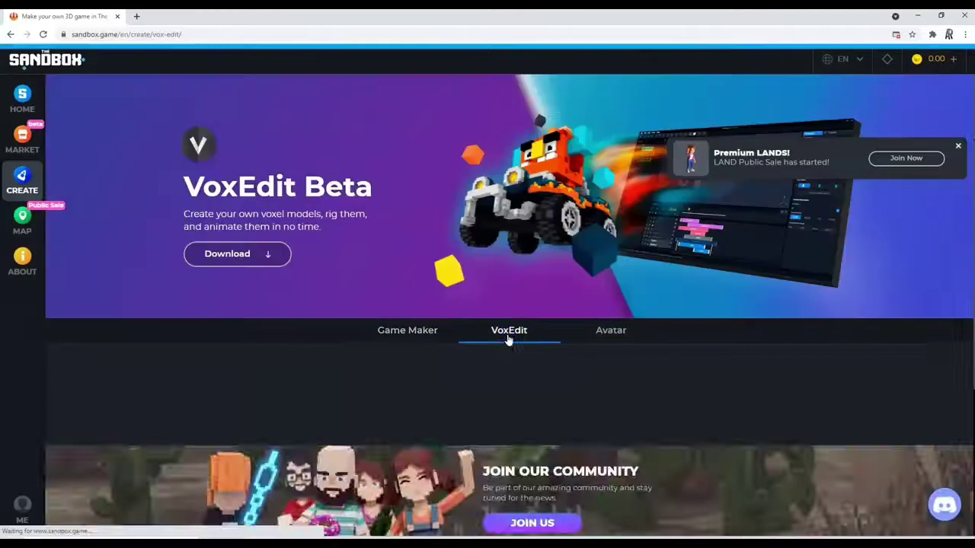
pyautogui.click(251, 259)
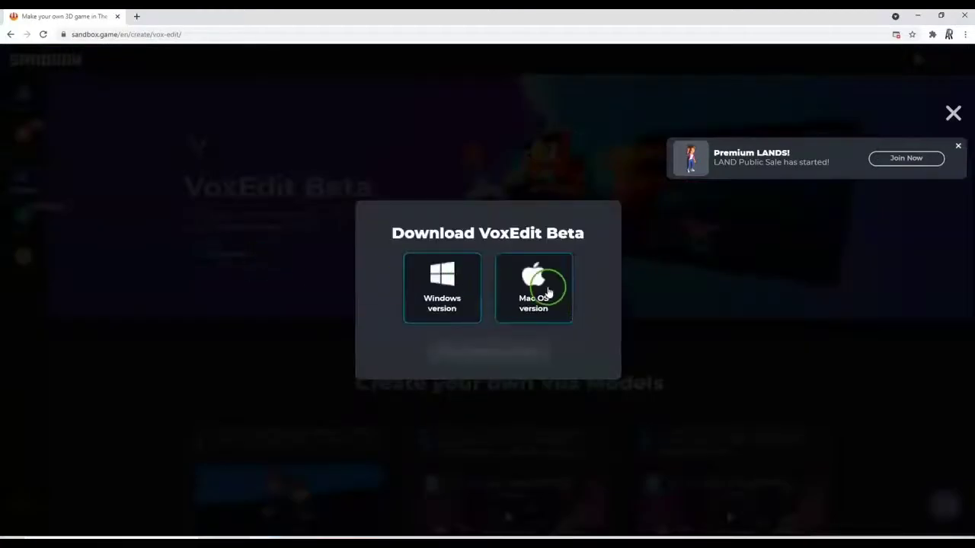
pyautogui.click(459, 293)
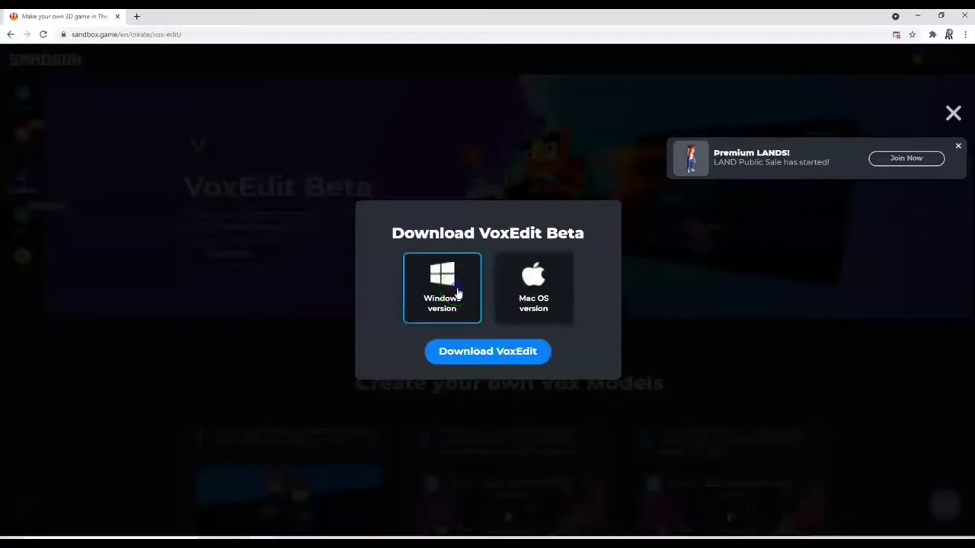
pyautogui.click(475, 358)
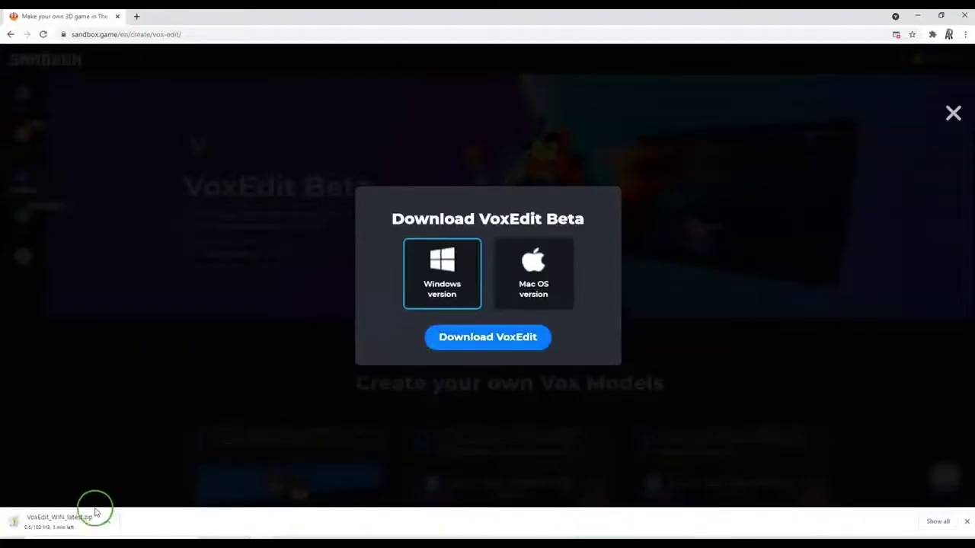
pyautogui.rightClick(93, 514)
# - Open and extract VoxEdit_WIN_latest.zip, then run its install script as administrator
pyautogui.click(124, 446)
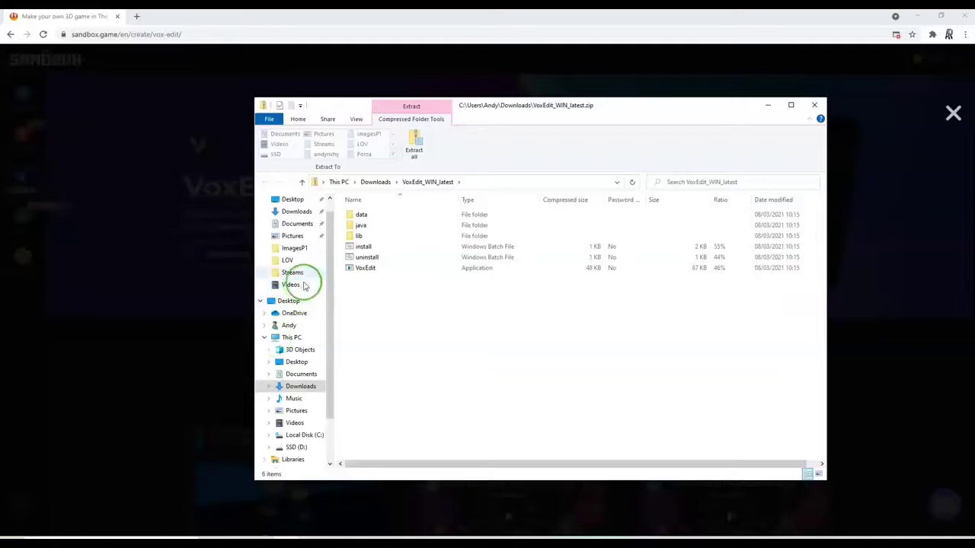
pyautogui.click(414, 152)
pyautogui.click(578, 375)
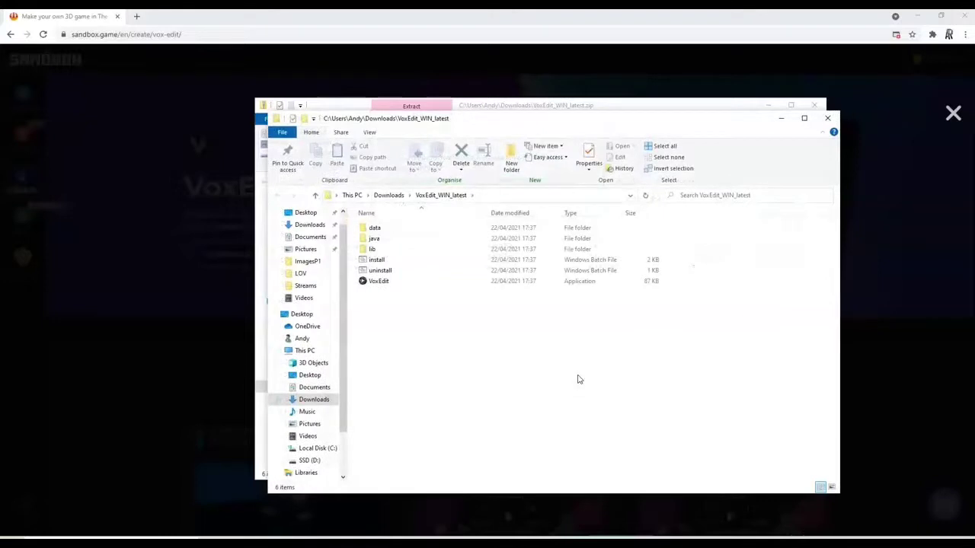
pyautogui.rightClick(382, 263)
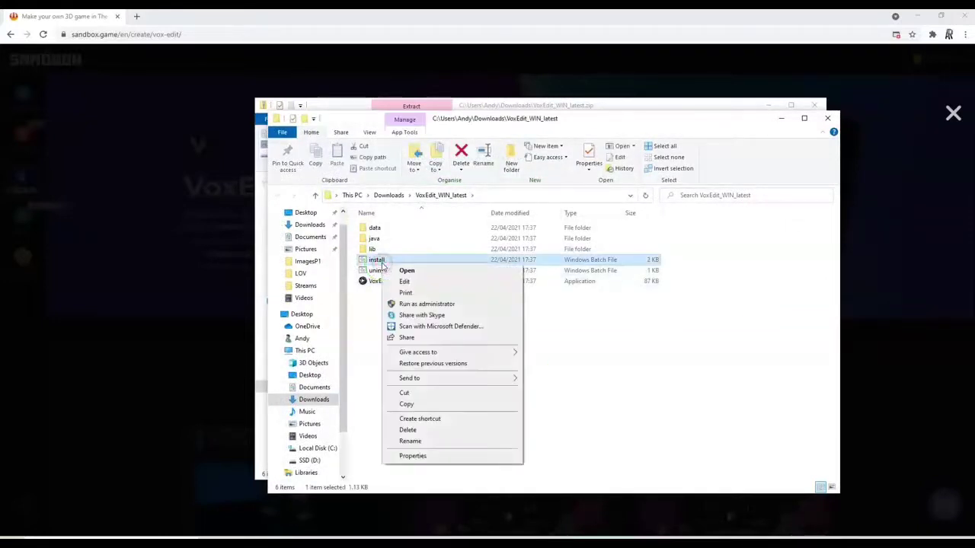
pyautogui.click(435, 304)
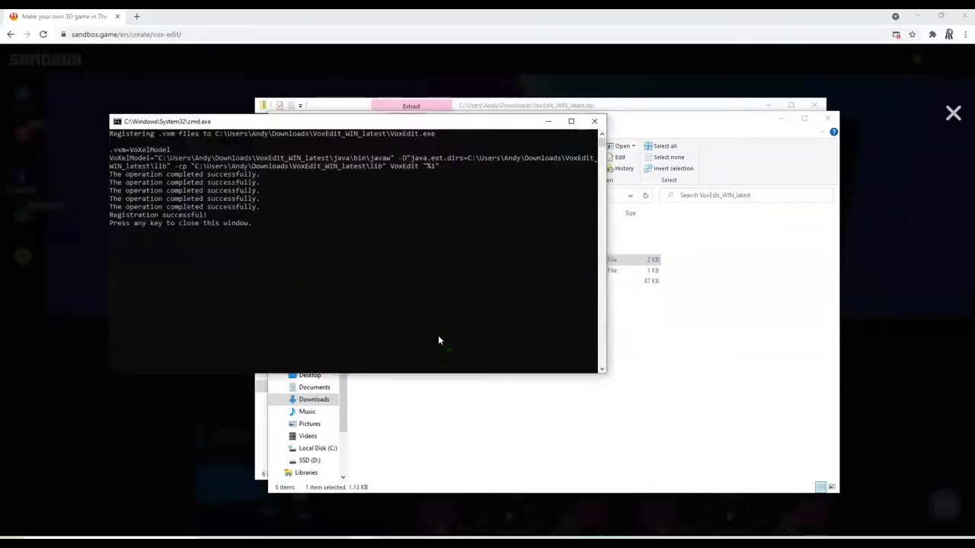
# - Close the registration console and launch VoxEdit.exe past the SmartScreen warning via Run anyway
pyautogui.press('Return')
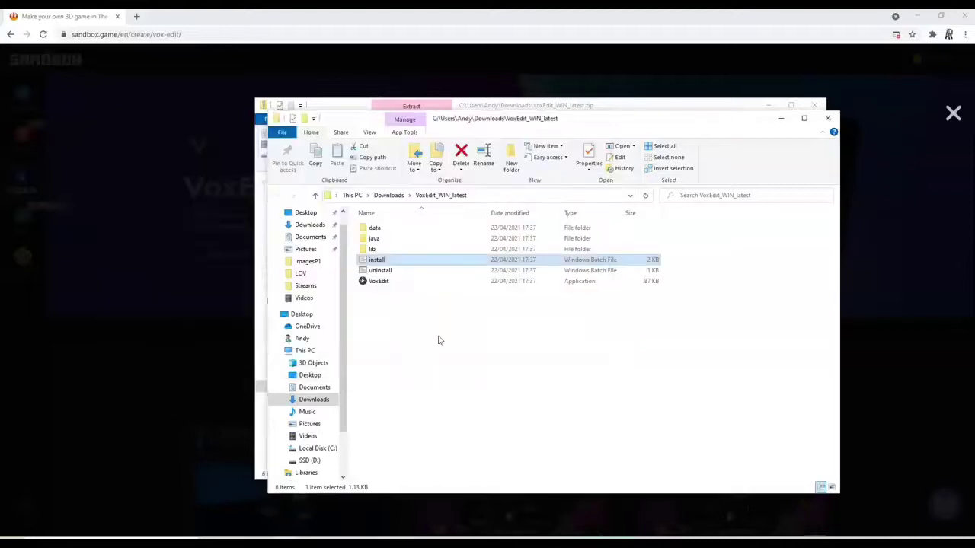
pyautogui.click(420, 283)
pyautogui.doubleClick(422, 283)
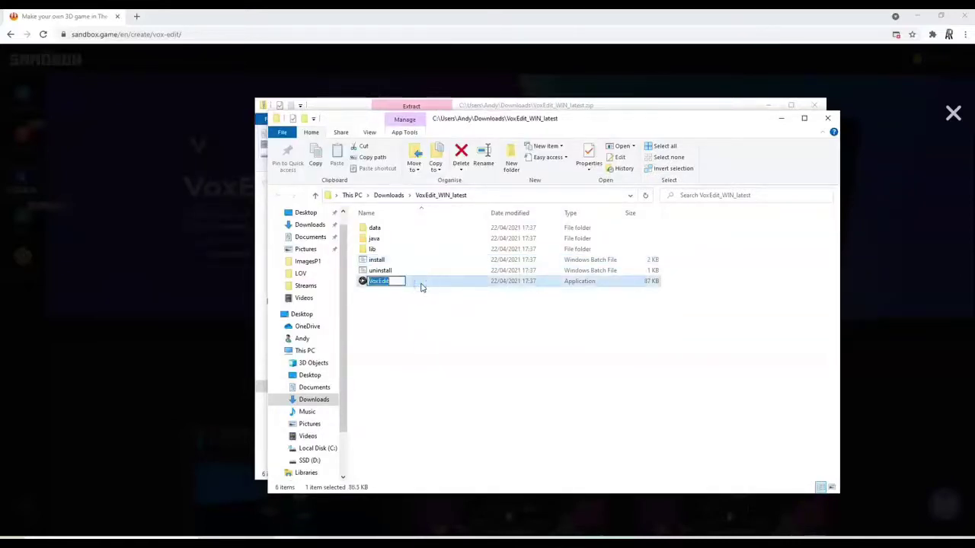
pyautogui.click(386, 204)
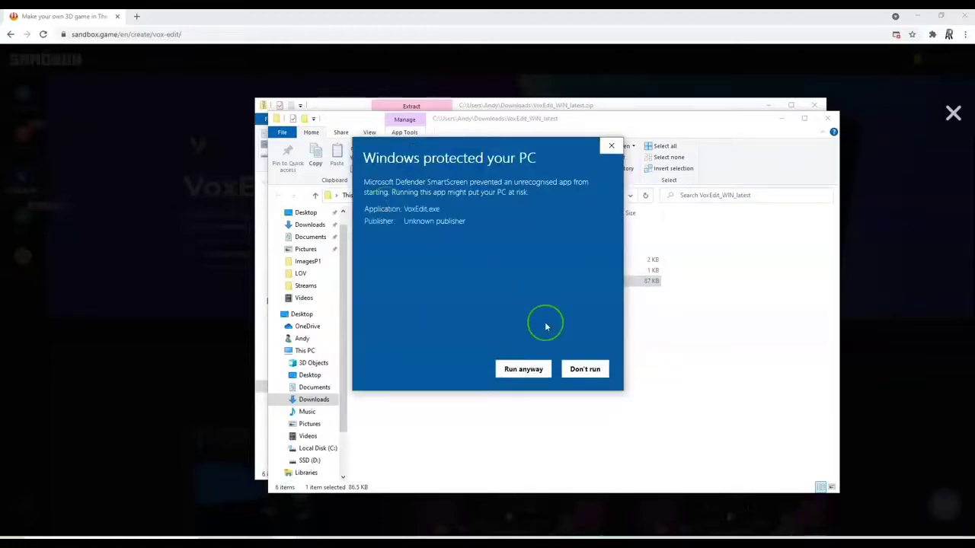
pyautogui.click(520, 369)
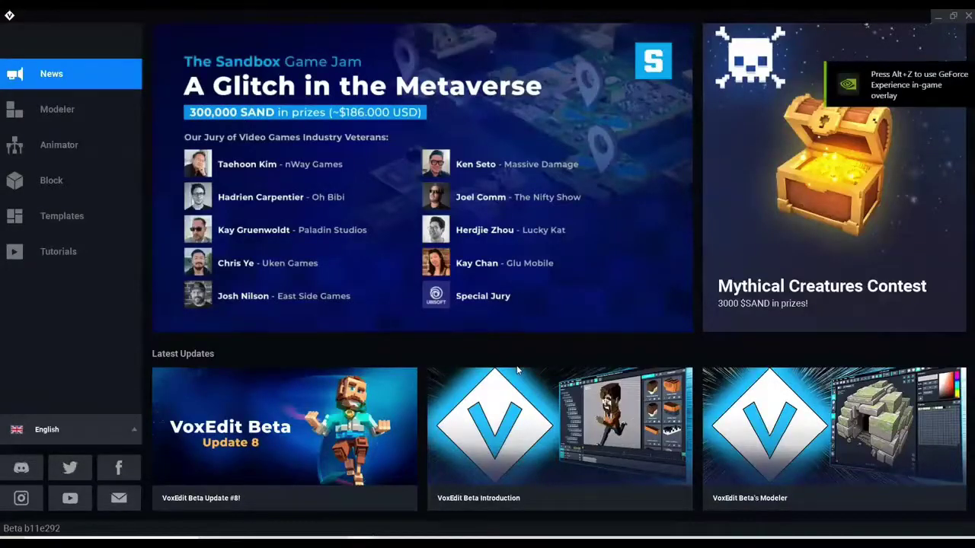
# - Browse VoxEdit's Templates gallery of avatar, human, mammal, reptile, bird and fish templates
pyautogui.click(514, 366)
pyautogui.click(62, 216)
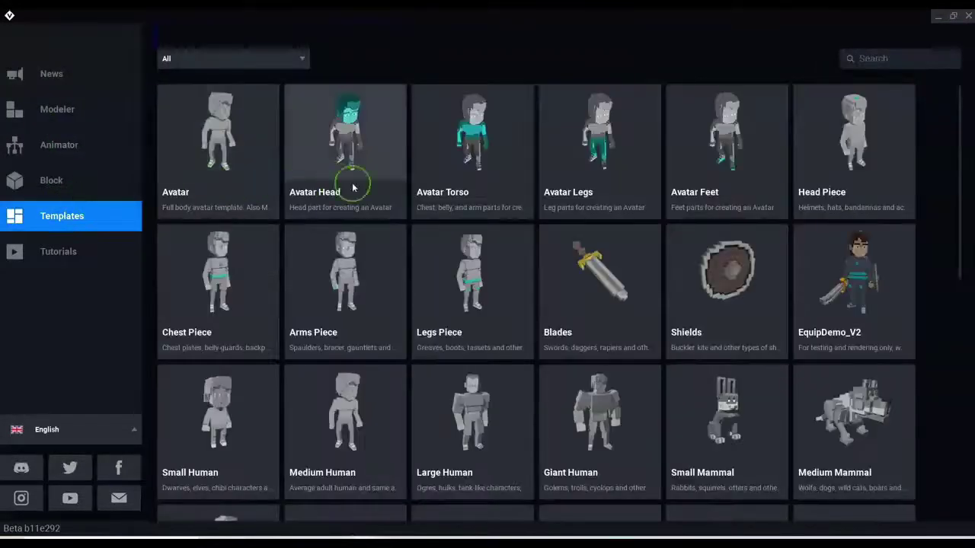
pyautogui.scroll(-2, 380, 198)
pyautogui.scroll(-6, 381, 201)
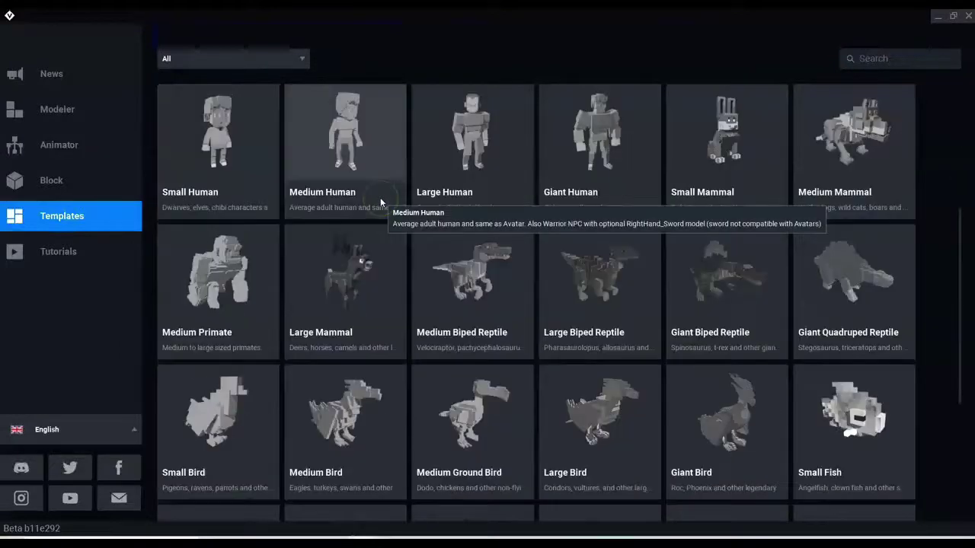